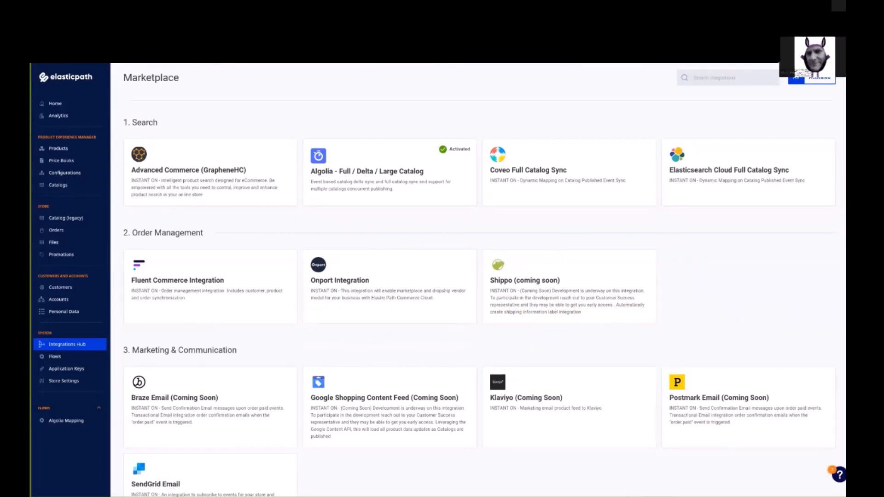
Step: Search the marketplace for "node" and start configuring the Elastic Path Commerce Cloud Node Import integration
{"action": "left_click", "coordinate": [715, 78]}
{"action": "type", "text": "node"}
{"action": "left_click", "coordinate": [234, 177]}
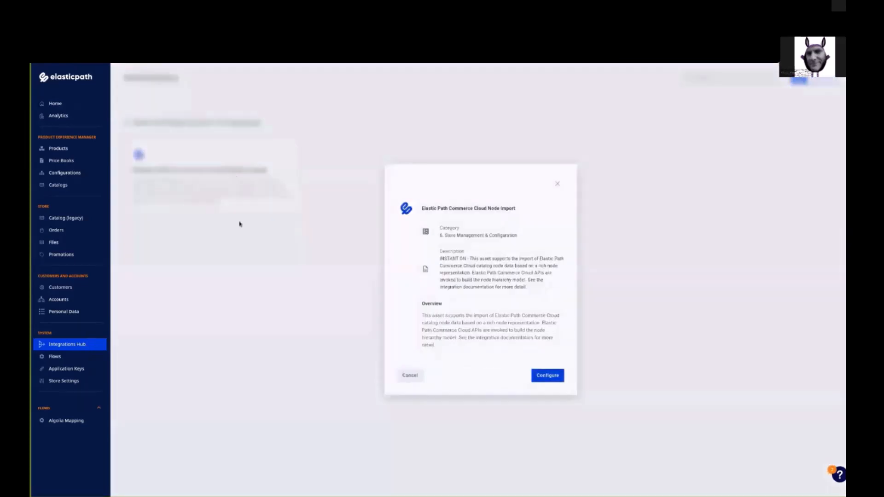
{"action": "left_click", "coordinate": [552, 378]}
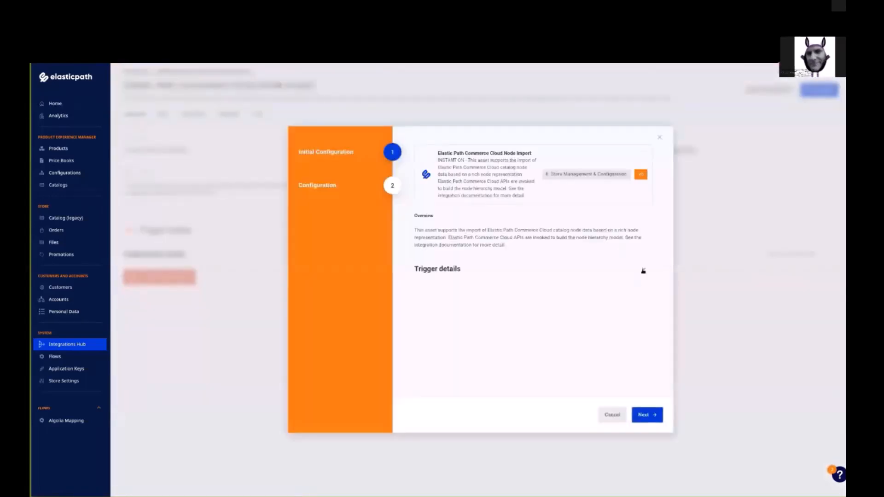
Step: Go through the configuration wizard, authorize the EPCC connection in the pop-up tab, and finish enabling the integration
{"action": "left_click", "coordinate": [643, 269]}
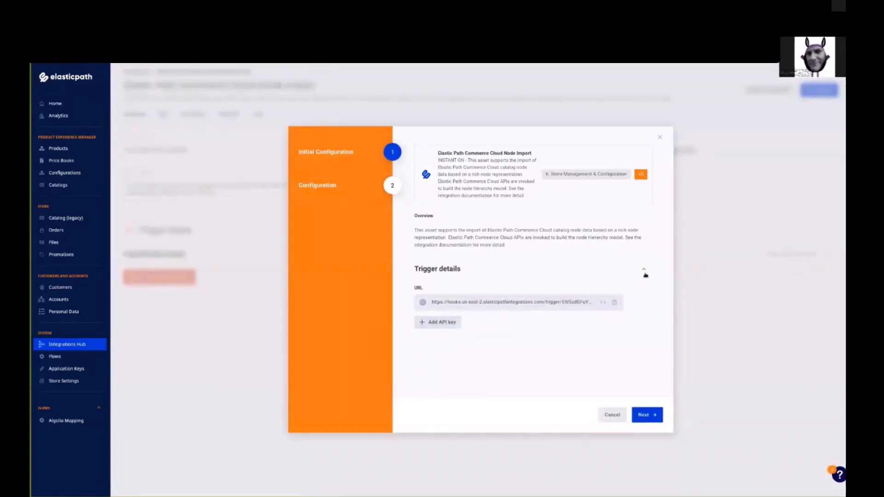
{"action": "left_click", "coordinate": [644, 417]}
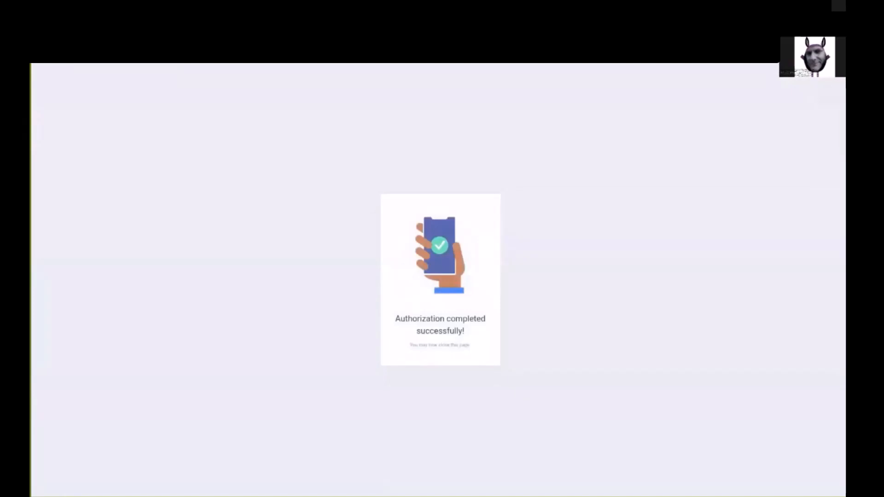
{"action": "key", "text": "ctrl+w"}
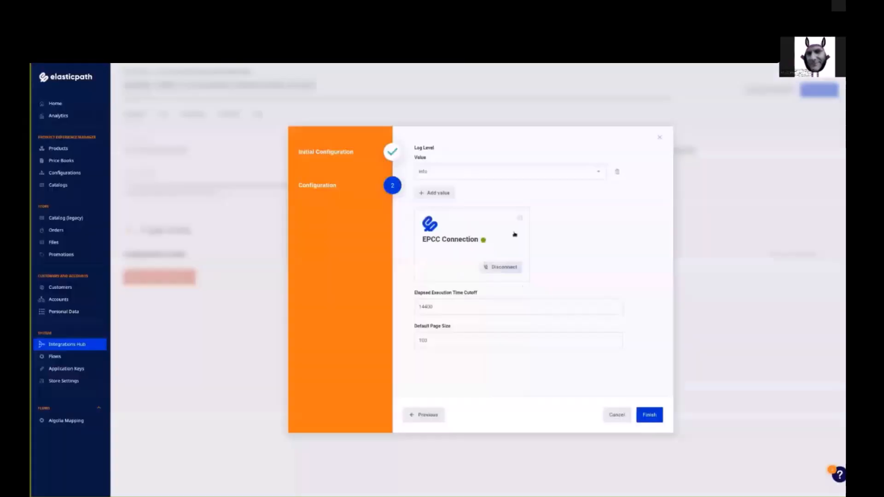
{"action": "left_click", "coordinate": [644, 415]}
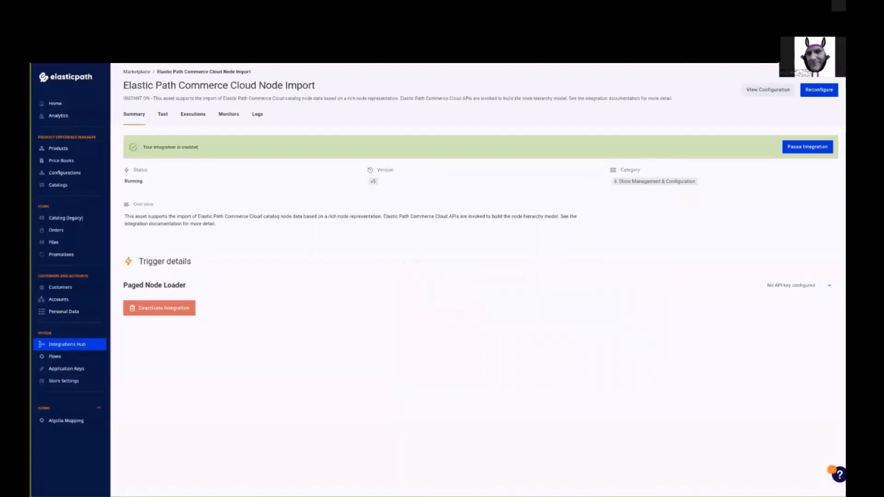
Step: Open the integration's configuration and copy its trigger URL to the clipboard
{"action": "left_click", "coordinate": [768, 89]}
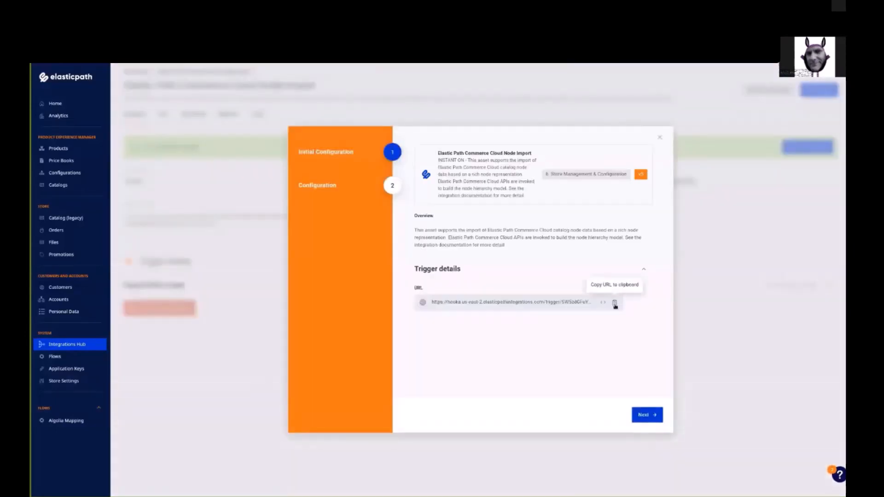
{"action": "left_click", "coordinate": [615, 303]}
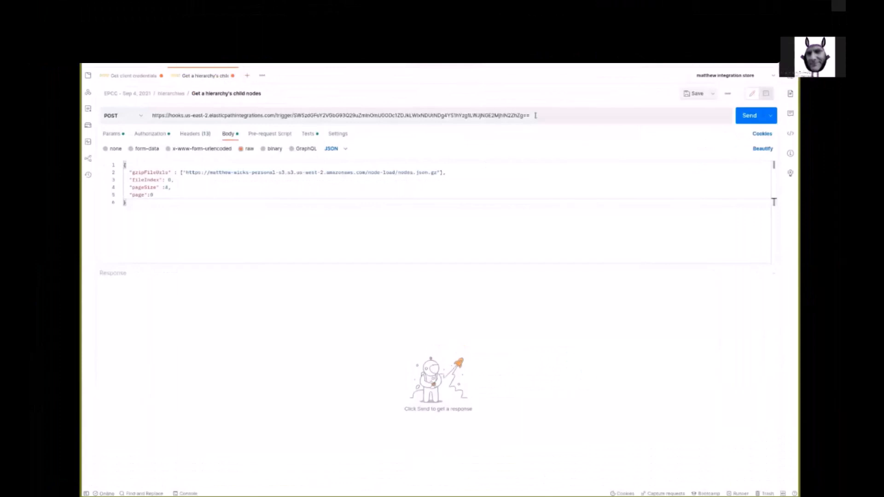
Step: Switch to Postman and paste the trigger URL as the POST request address
{"action": "key", "text": "ctrl+v"}
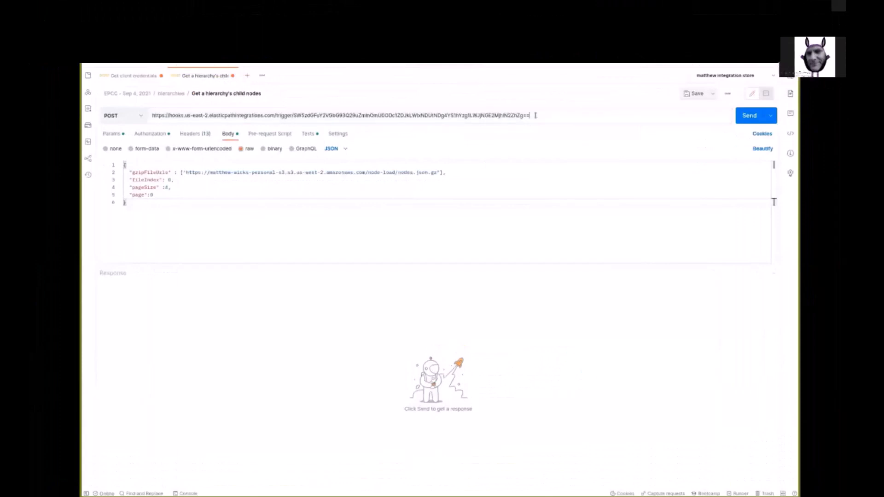
{"action": "left_click_drag", "start_coordinate": [536, 115], "coordinate": [152, 115]}
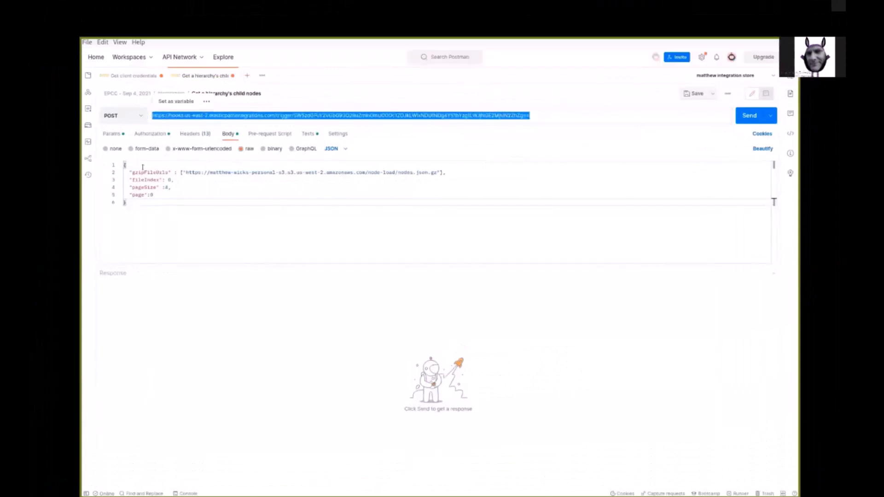
{"action": "left_click", "coordinate": [549, 111]}
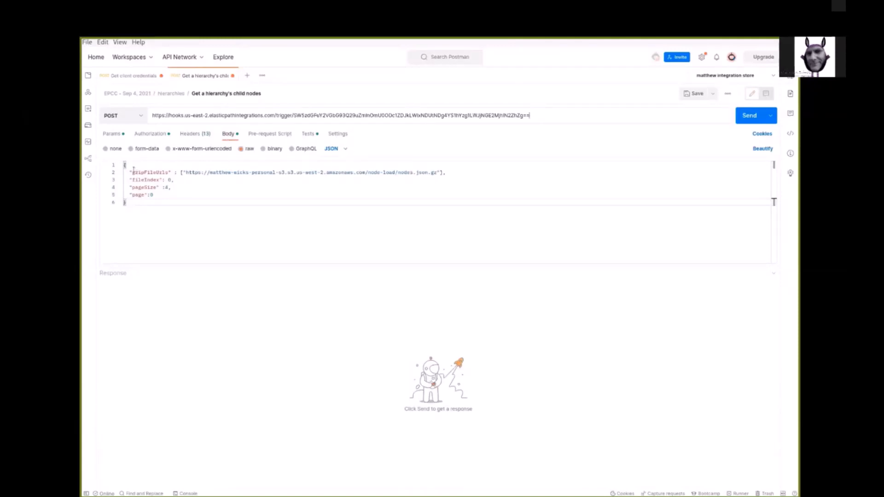
Step: Examine the request body's gzipFileUrls, fileIndex, pageSize and page fields
{"action": "left_click_drag", "start_coordinate": [131, 172], "coordinate": [168, 172]}
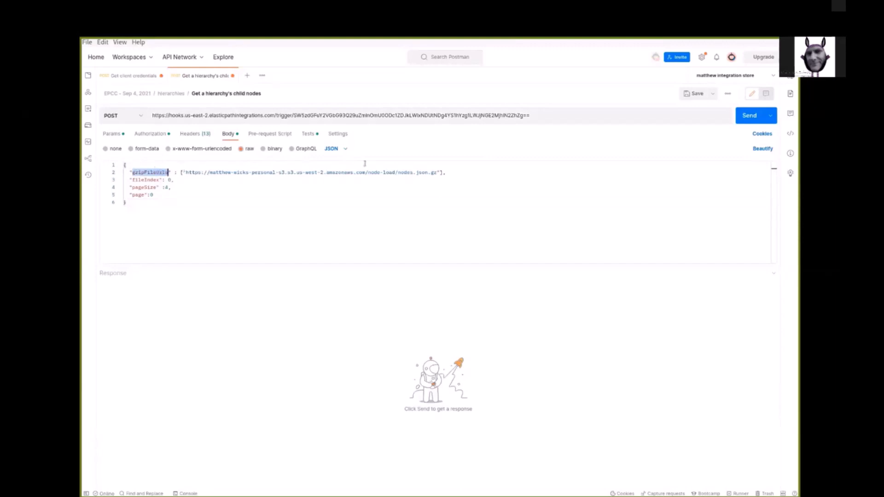
{"action": "left_click_drag", "start_coordinate": [183, 173], "coordinate": [440, 172]}
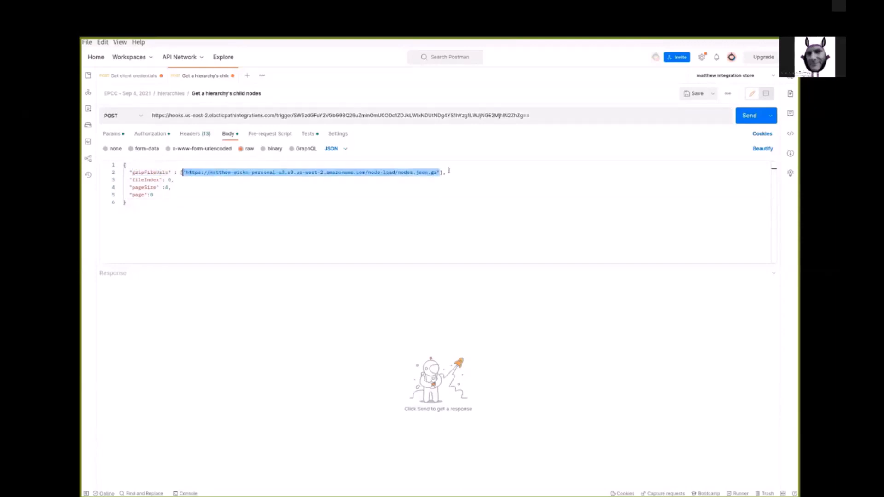
{"action": "left_click_drag", "start_coordinate": [226, 178], "coordinate": [132, 180]}
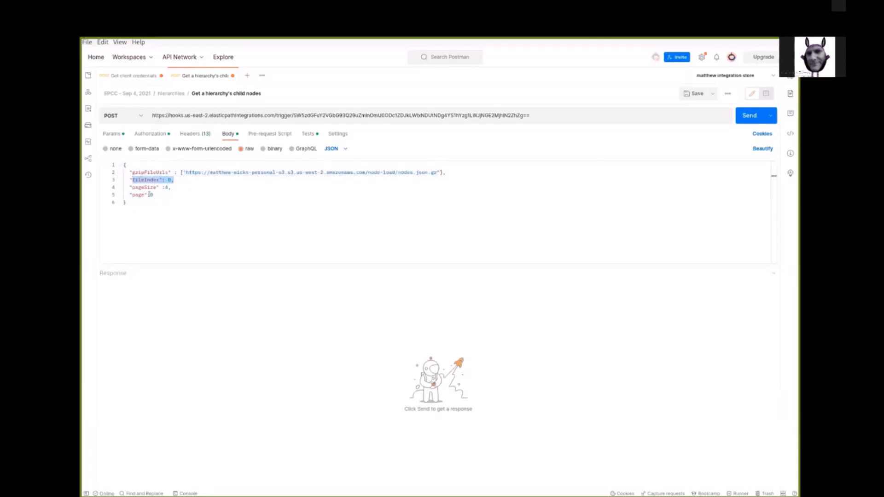
{"action": "left_click", "coordinate": [175, 180]}
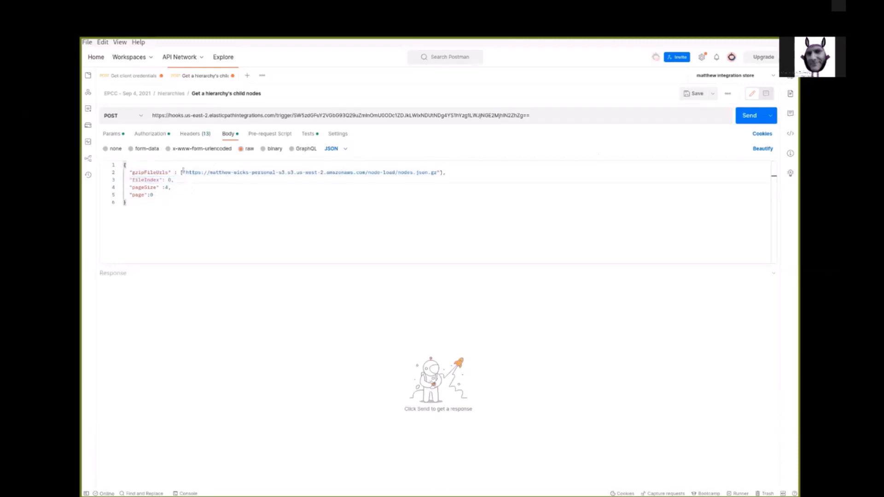
{"action": "double_click", "coordinate": [169, 179]}
{"action": "left_click_drag", "start_coordinate": [180, 173], "coordinate": [440, 172]}
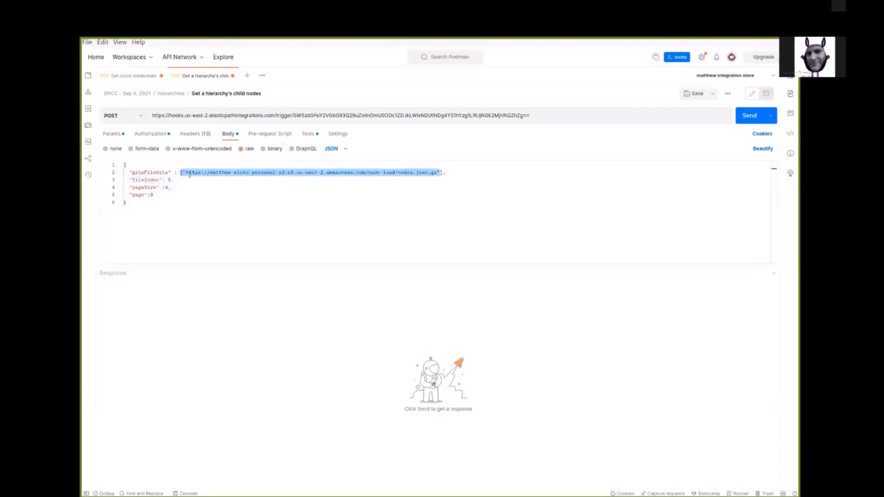
{"action": "left_click", "coordinate": [130, 185]}
{"action": "left_click", "coordinate": [177, 185]}
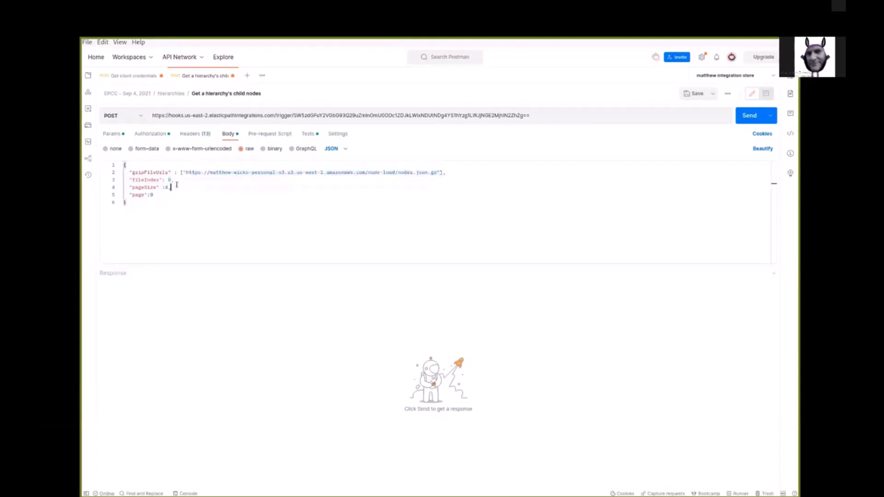
{"action": "left_click_drag", "start_coordinate": [177, 184], "coordinate": [126, 187]}
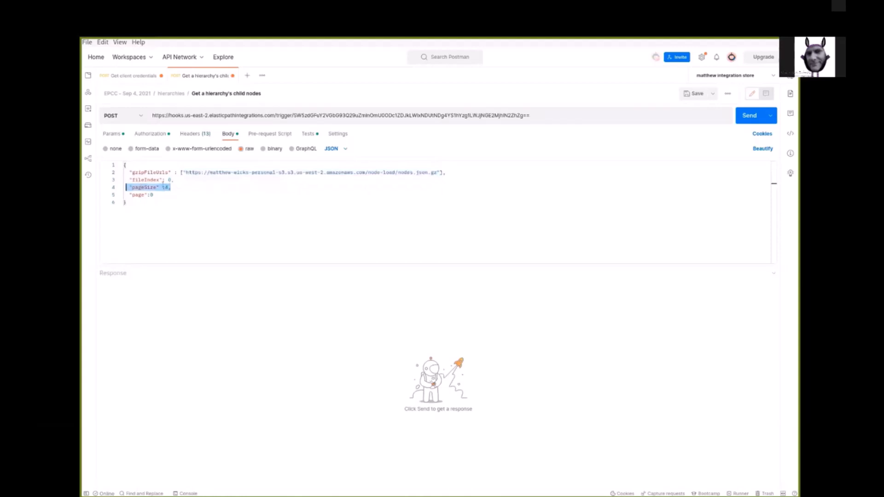
{"action": "left_click", "coordinate": [175, 201]}
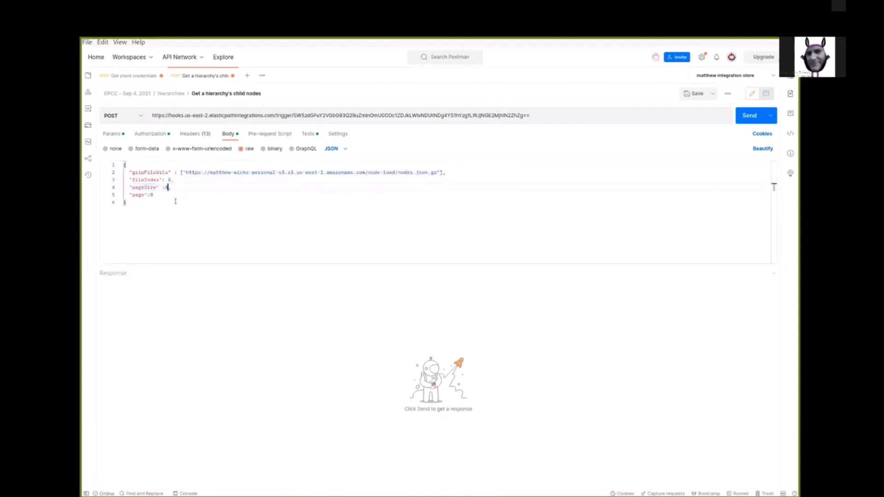
Step: Set pageSize to 10 in the request body and send the POST request
{"action": "key", "text": "BackSpace"}
{"action": "type", "text": "10"}
{"action": "left_click", "coordinate": [151, 196]}
{"action": "left_click_drag", "start_coordinate": [153, 195], "coordinate": [124, 179]}
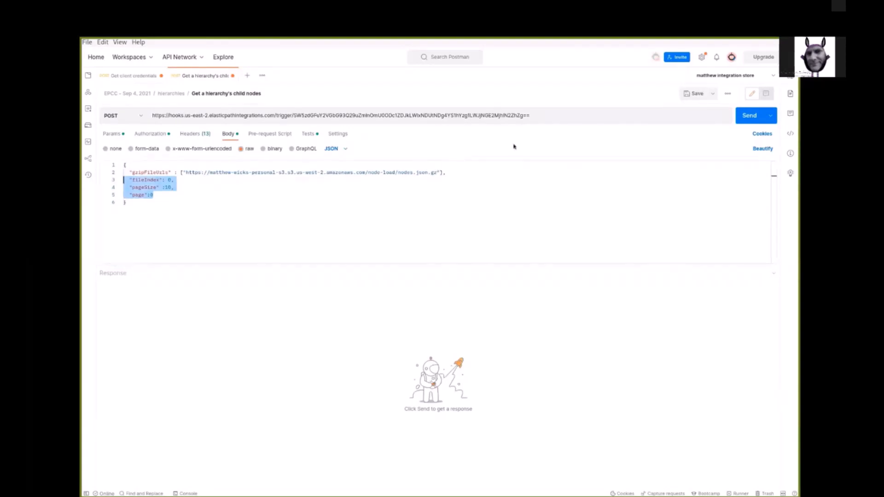
{"action": "left_click", "coordinate": [746, 119]}
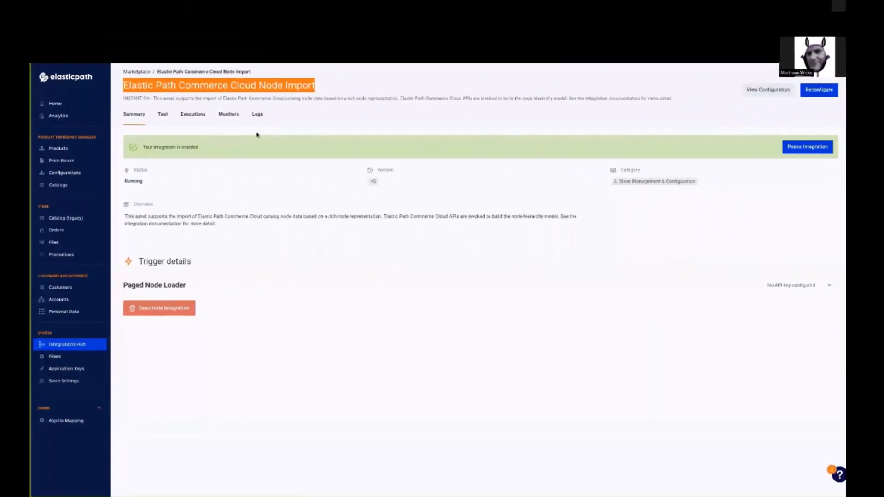
Step: Open the integration's Executions tab and review the latest execution's logs
{"action": "left_click", "coordinate": [187, 113]}
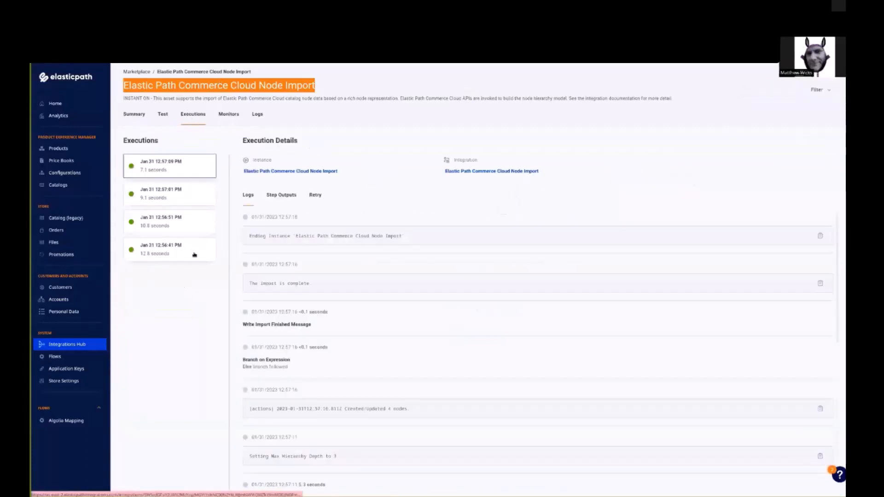
{"action": "left_click", "coordinate": [187, 169]}
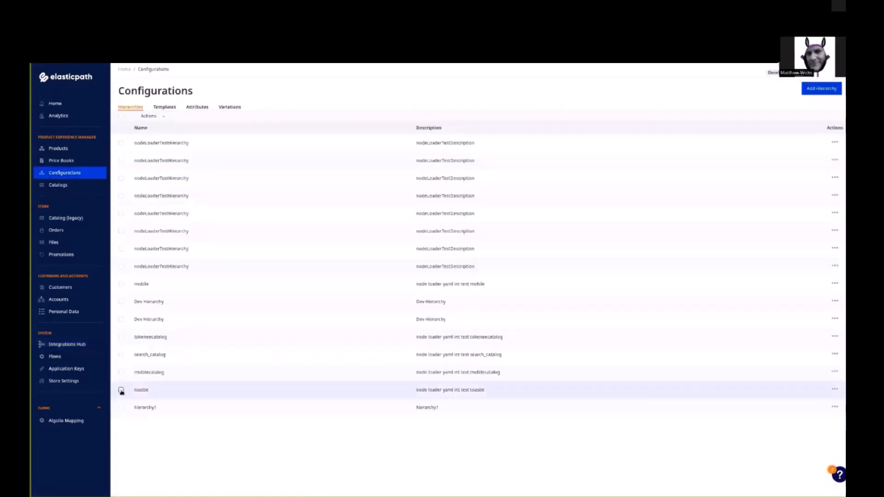
Step: Mark the imported hierarchies in the hierarchy list and open the search_catalog hierarchy
{"action": "left_click", "coordinate": [121, 390]}
{"action": "left_click", "coordinate": [121, 373]}
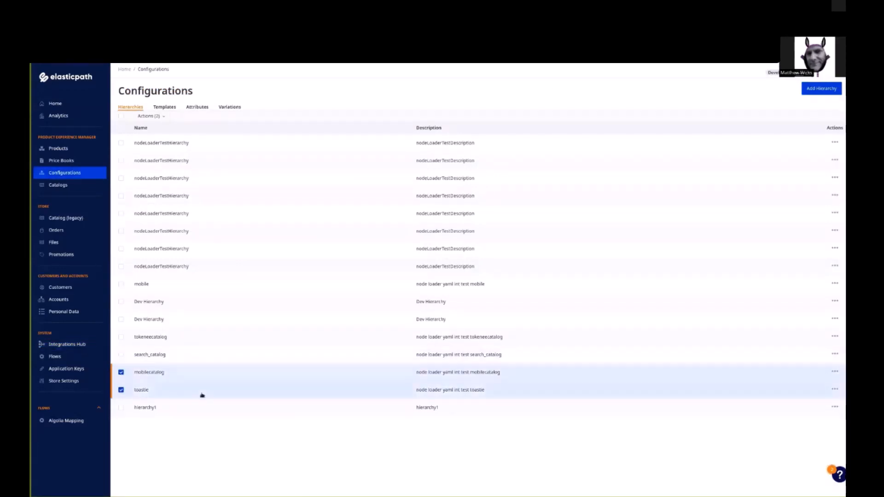
{"action": "left_click", "coordinate": [121, 355]}
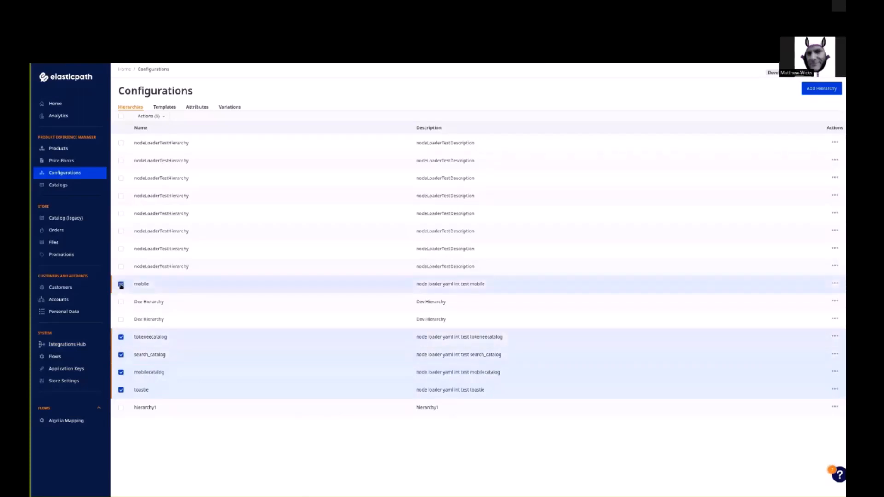
{"action": "left_click", "coordinate": [121, 337]}
{"action": "left_click", "coordinate": [120, 337]}
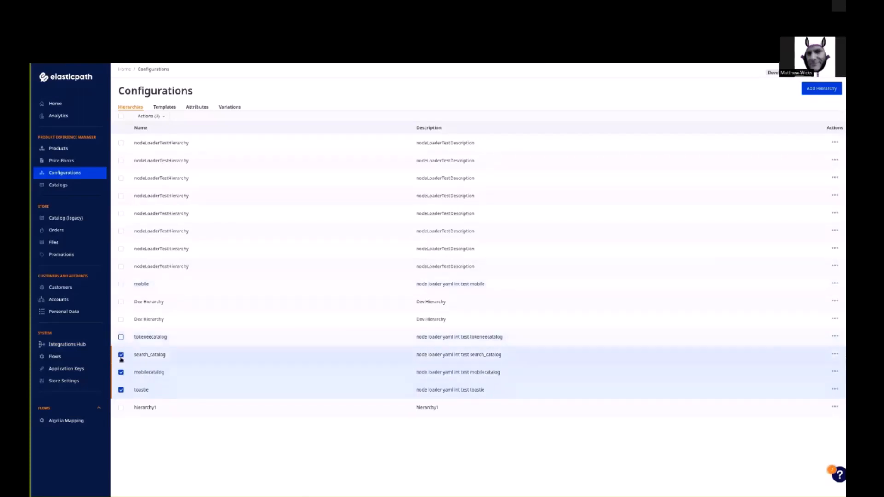
{"action": "left_click", "coordinate": [121, 358]}
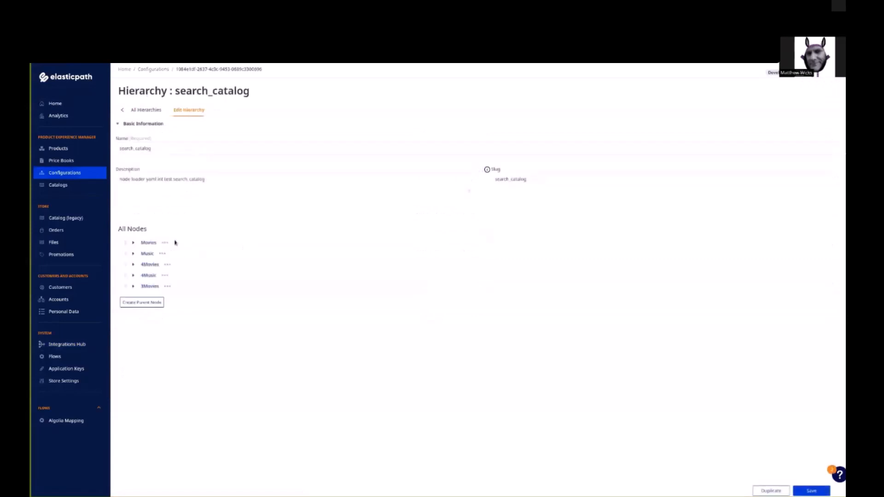
Step: Expand the search_catalog hierarchy's Movies, Music, Pop Songs and 4Movies nodes to inspect them
{"action": "left_click", "coordinate": [134, 243]}
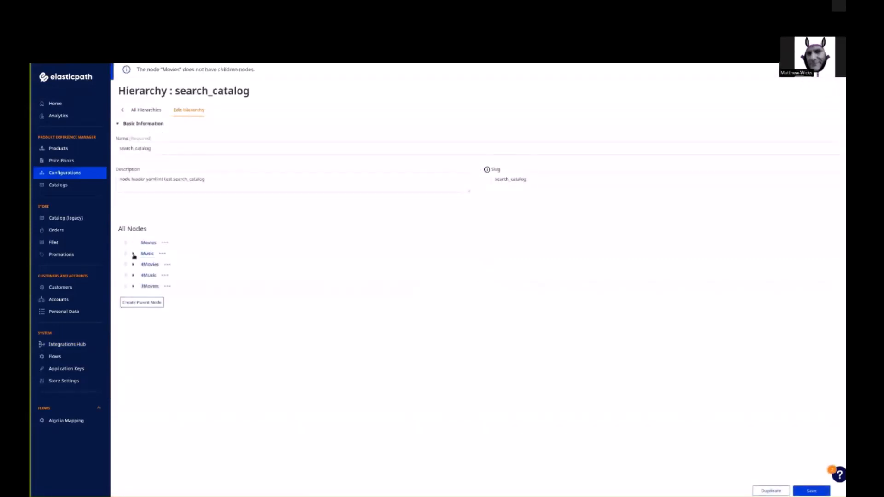
{"action": "left_click", "coordinate": [133, 253]}
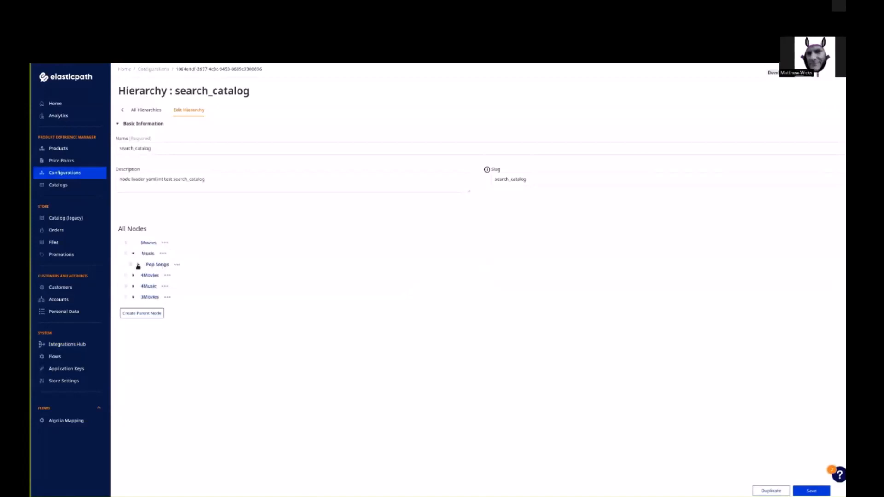
{"action": "left_click", "coordinate": [139, 264]}
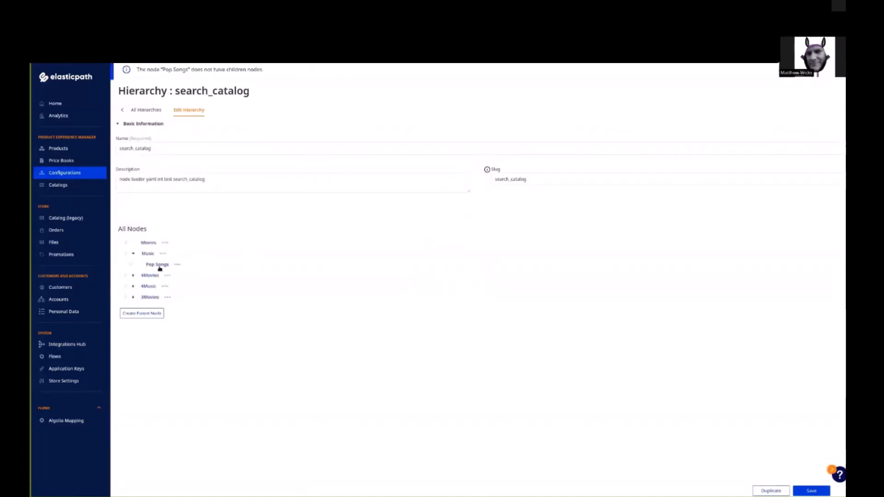
{"action": "left_click", "coordinate": [133, 275]}
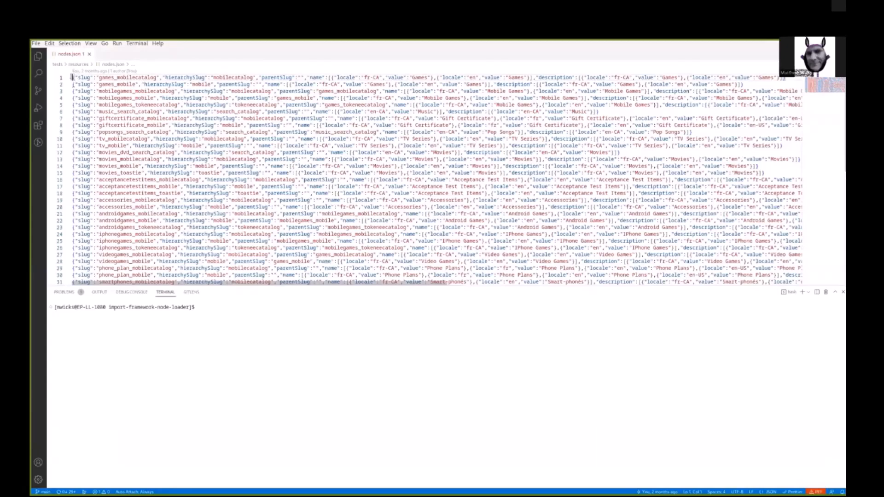
Step: Switch to VS Code and highlight the first node records in nodes.json
{"action": "left_click_drag", "start_coordinate": [72, 77], "coordinate": [785, 77]}
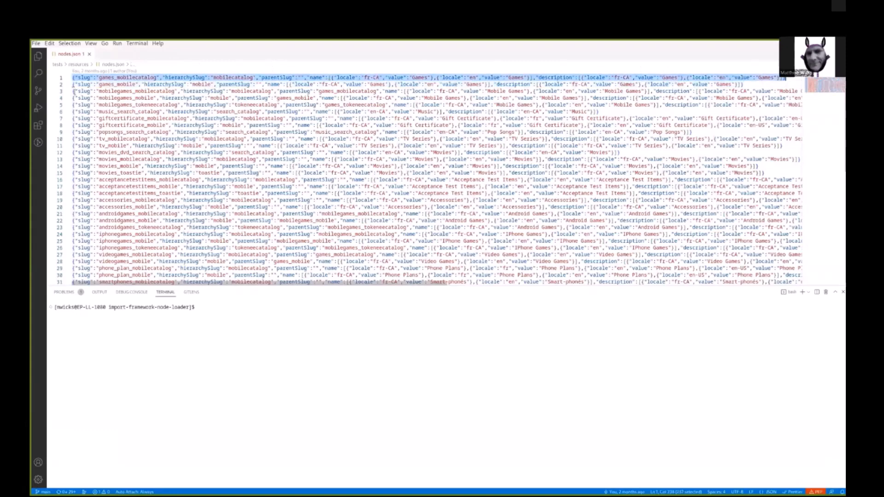
{"action": "left_click", "coordinate": [72, 85]}
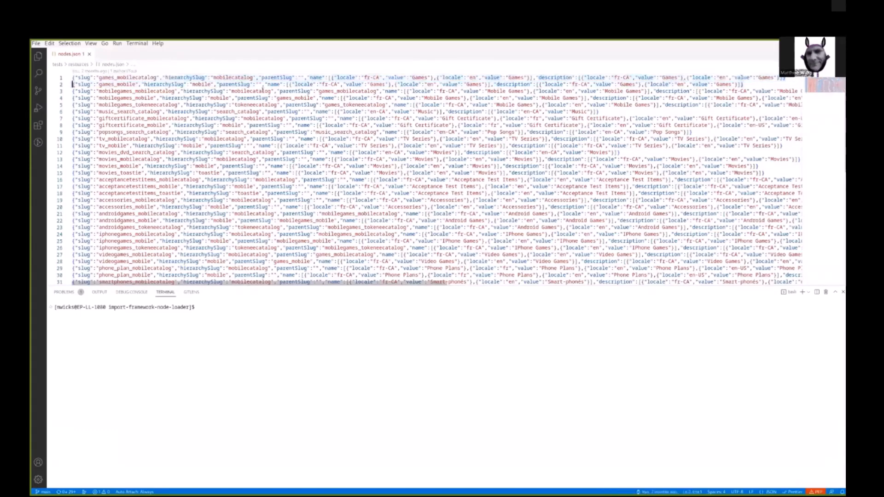
{"action": "key", "text": "shift+End"}
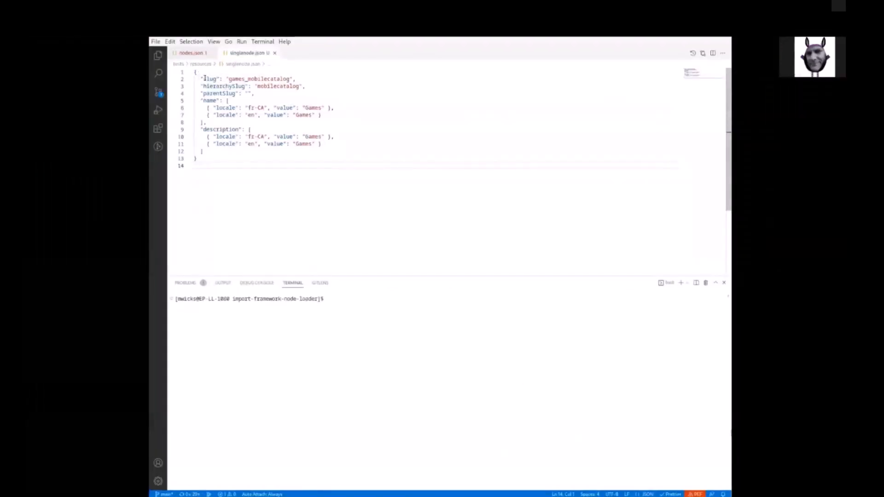
Step: Examine the slug, hierarchySlug and parentSlug fields of the node in singlenode.json
{"action": "double_click", "coordinate": [207, 79]}
{"action": "double_click", "coordinate": [286, 79]}
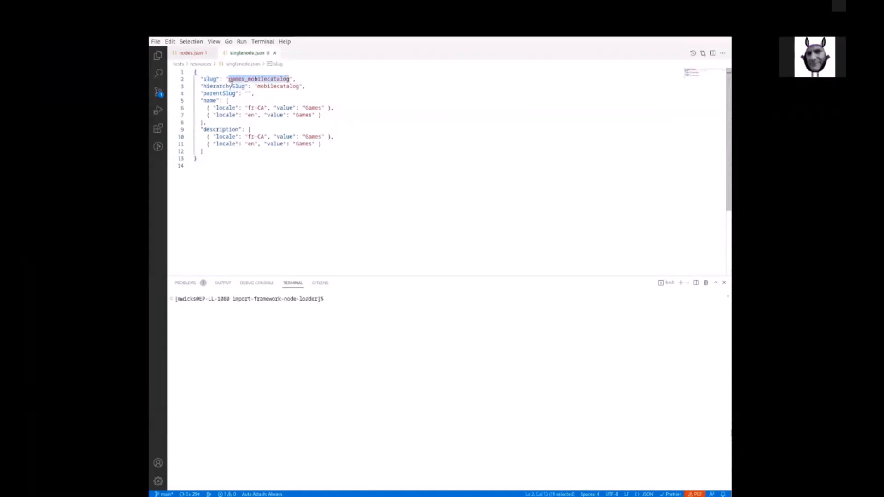
{"action": "double_click", "coordinate": [282, 86]}
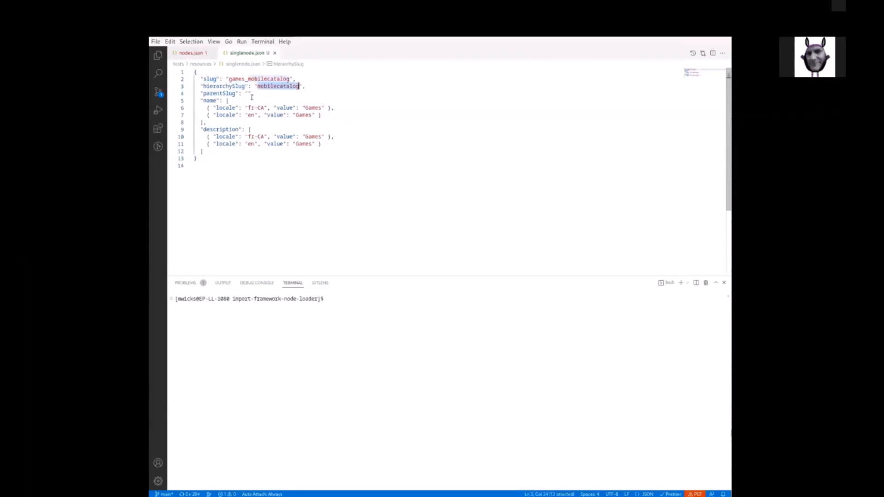
{"action": "left_click_drag", "start_coordinate": [255, 93], "coordinate": [199, 92]}
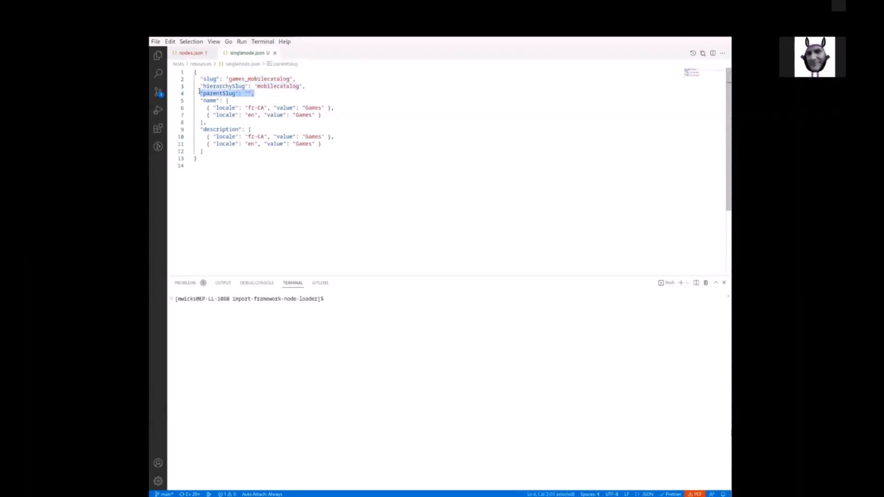
{"action": "left_click_drag", "start_coordinate": [253, 92], "coordinate": [247, 93]}
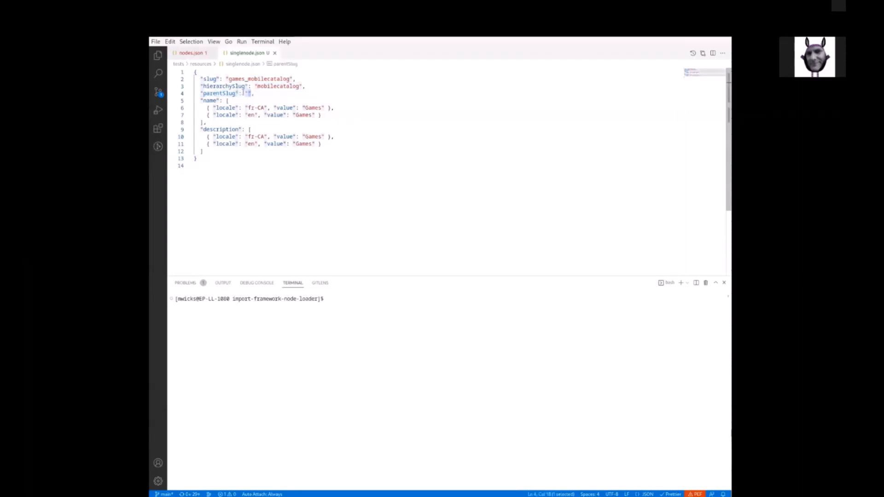
{"action": "left_click", "coordinate": [247, 93]}
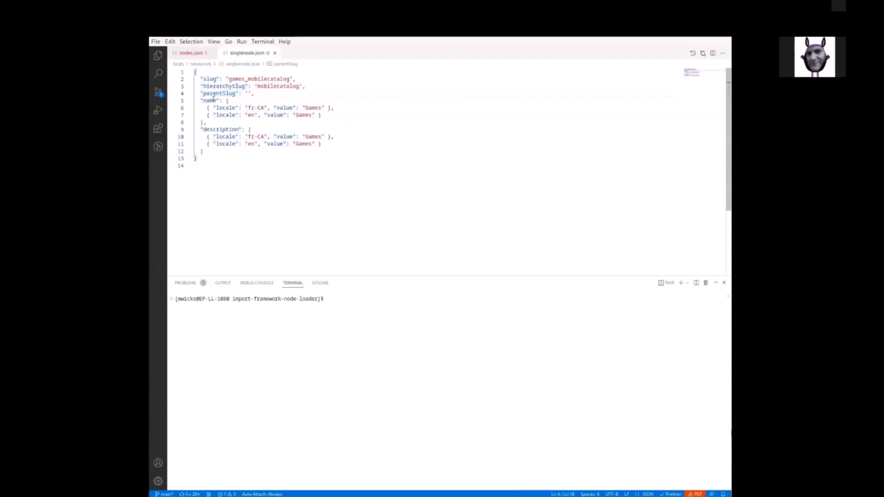